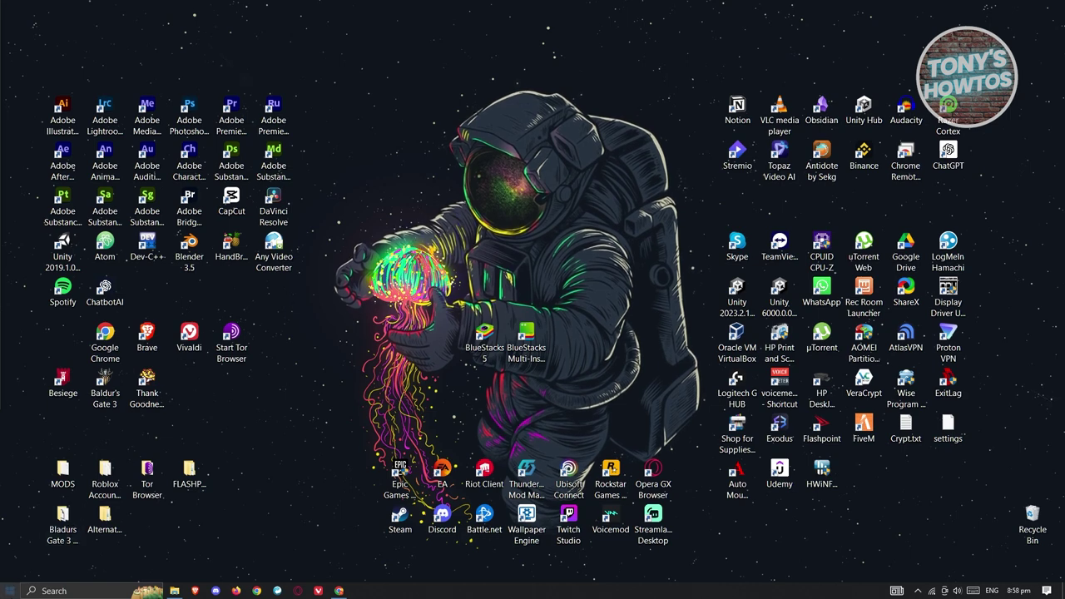
# Open the Start menu from the taskbar.
pyautogui.click(10, 590)
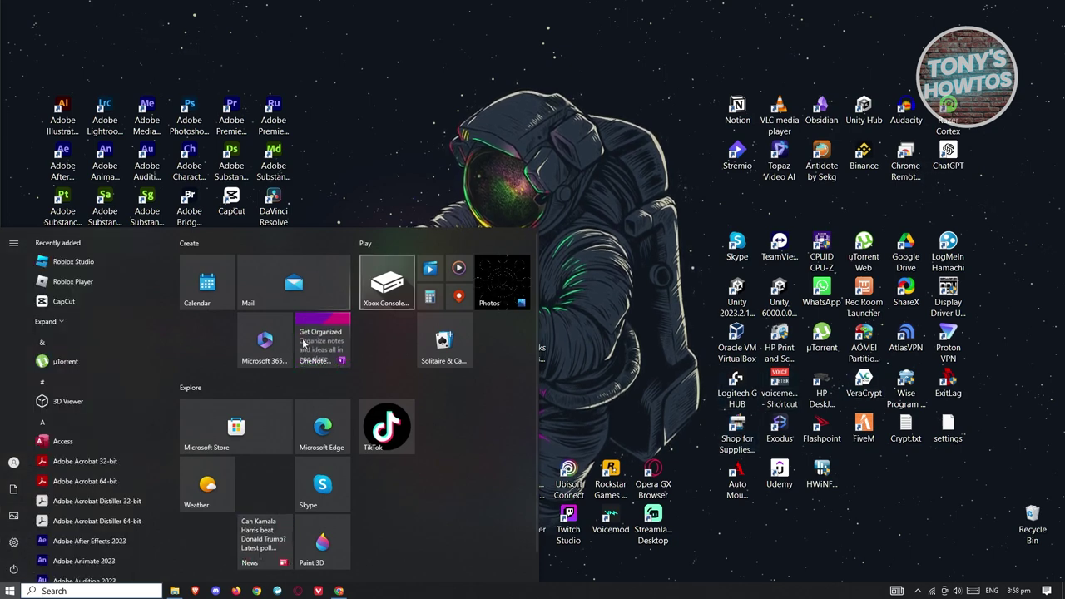
# Launch Settings, move its window left, and go to Network & Internet.
pyautogui.click(13, 545)
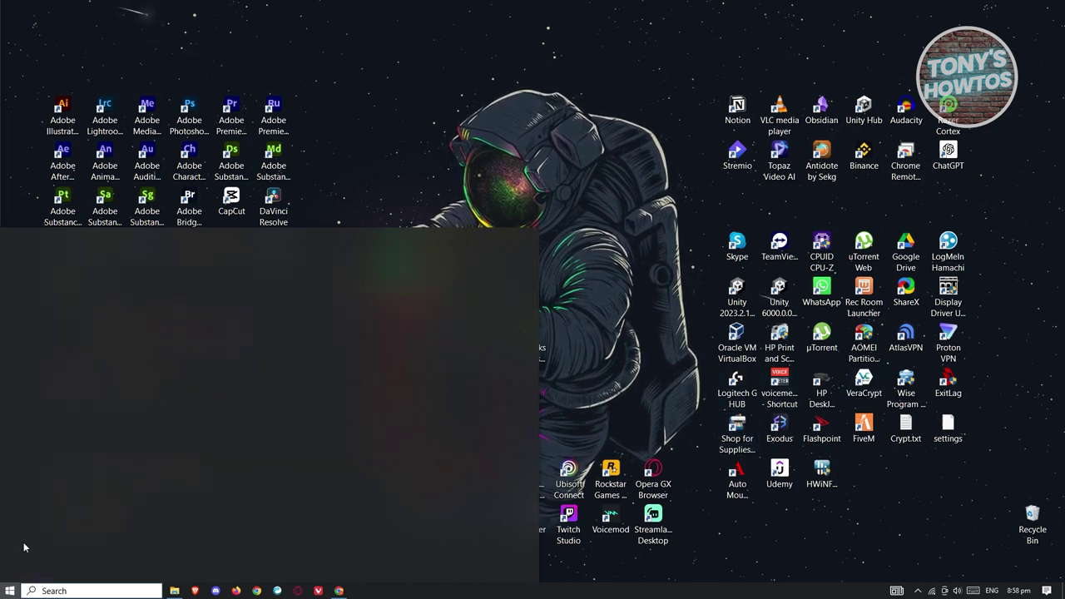
pyautogui.moveTo(735, 76); pyautogui.dragTo(537, 119)
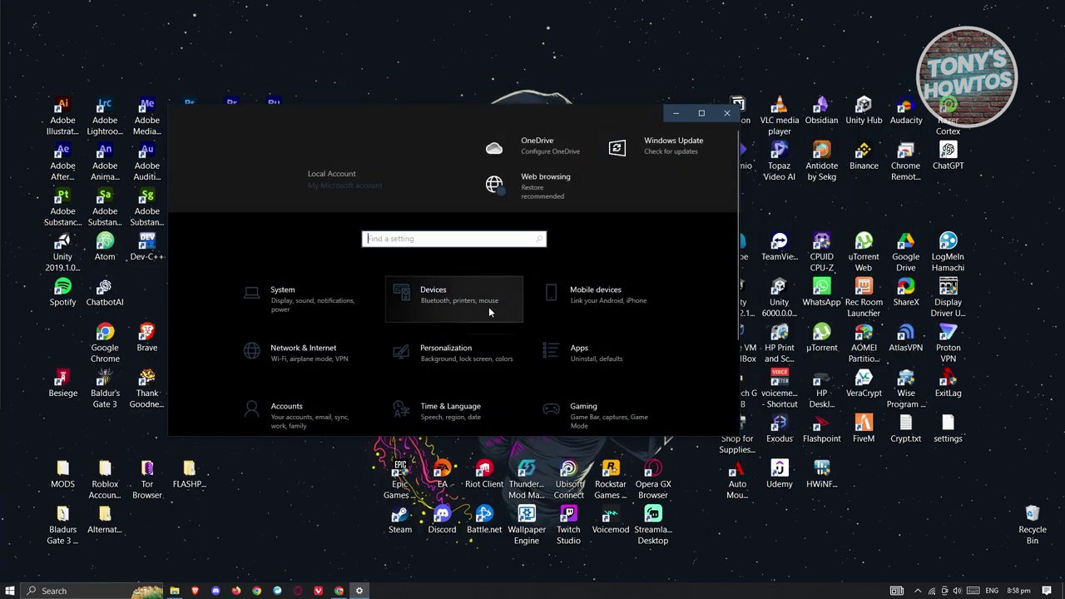
pyautogui.scroll(-2, 501, 319)
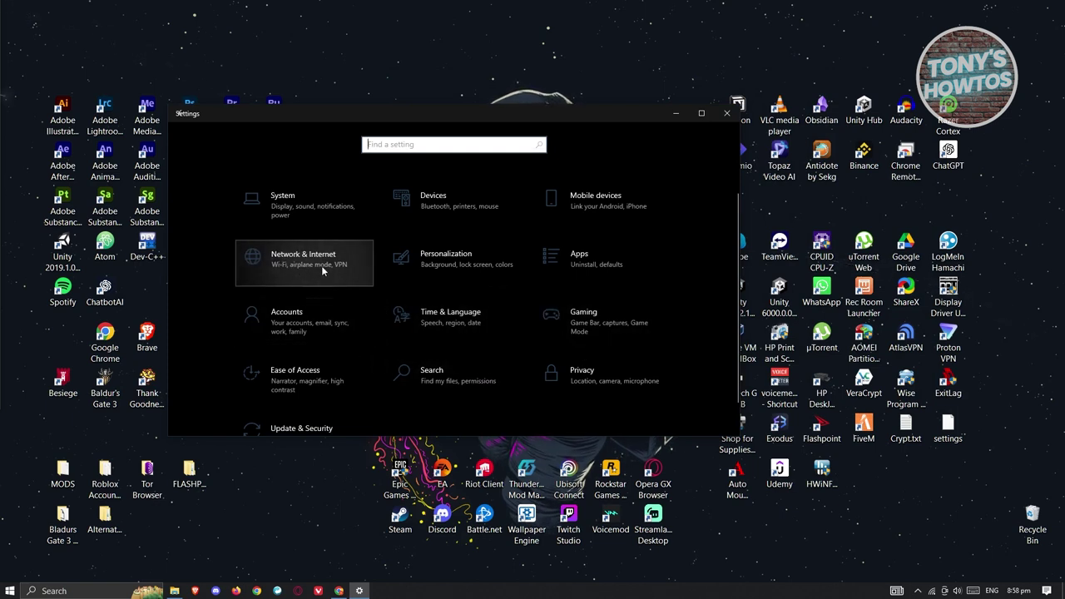
pyautogui.click(273, 262)
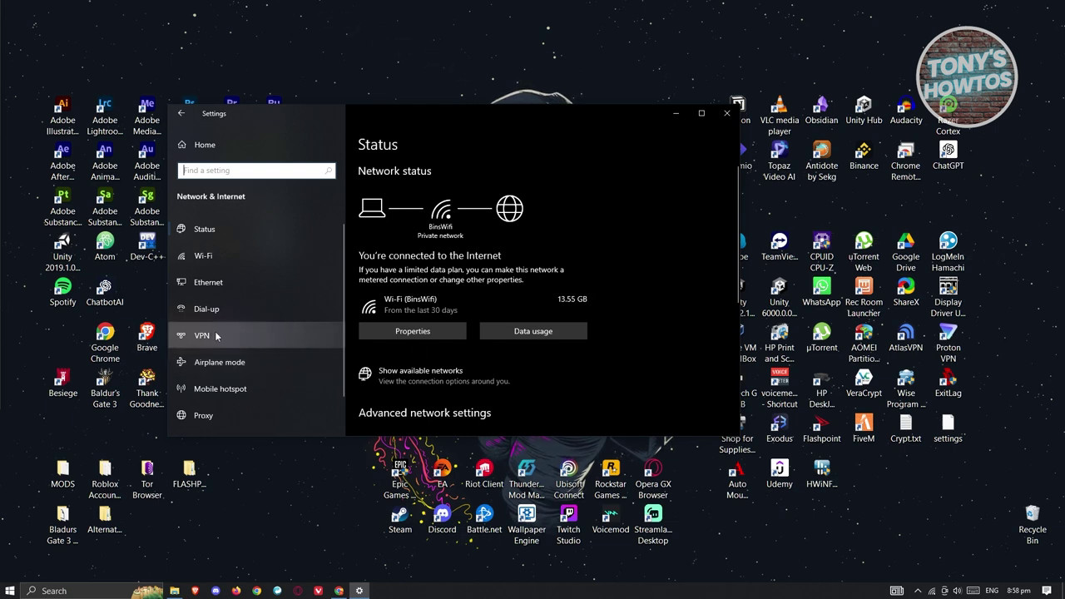
# Open the VPN page and start adding a new VPN connection.
pyautogui.click(242, 343)
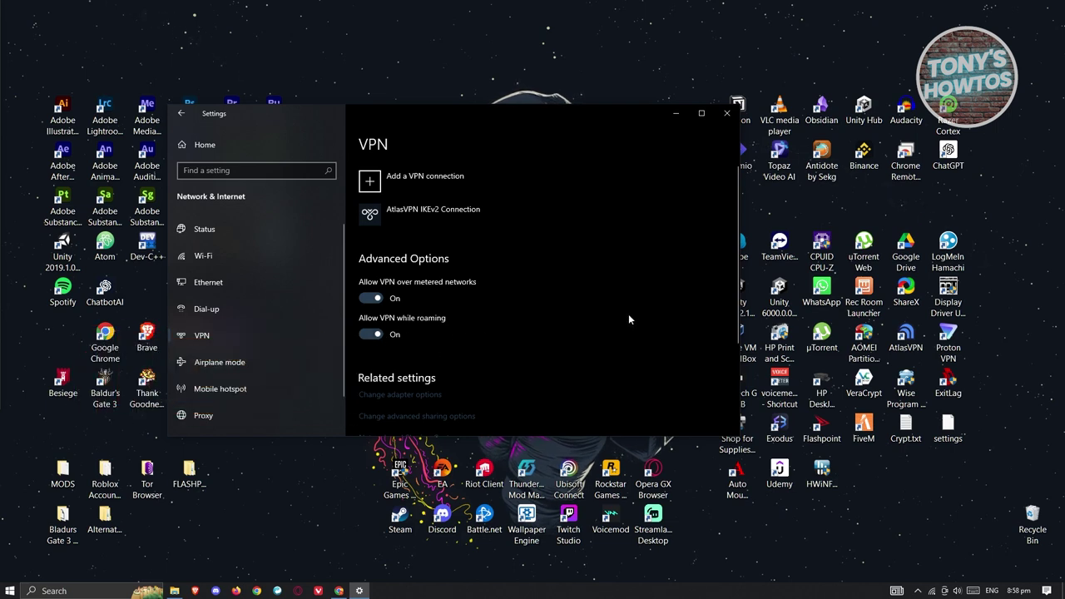
pyautogui.click(372, 183)
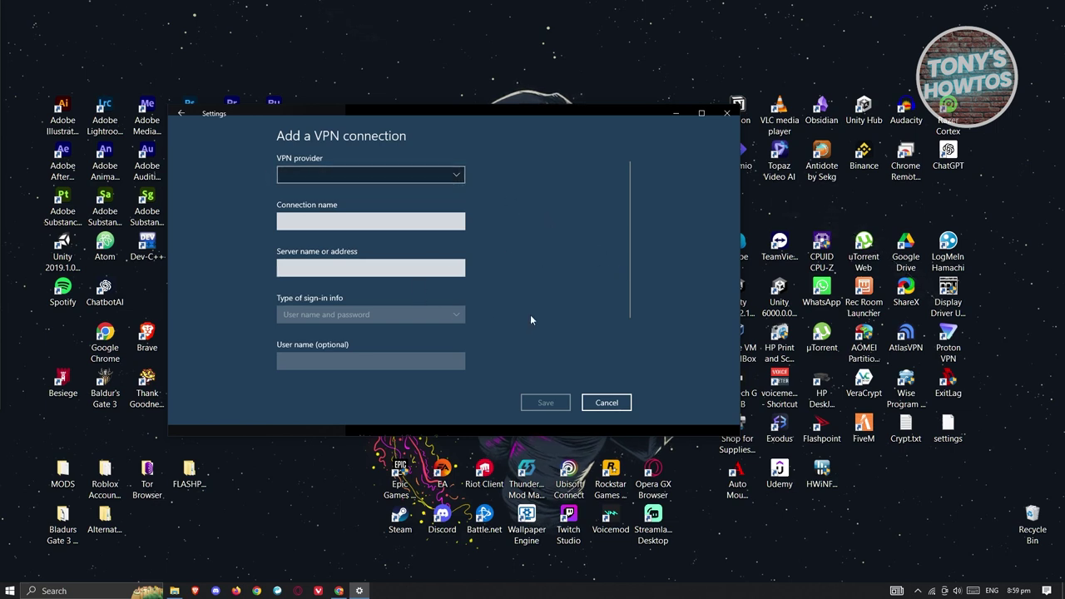
# Choose Windows (built-in) as VPN provider and name the connection VPNBOOK.
pyautogui.scroll(-2, 526, 314)
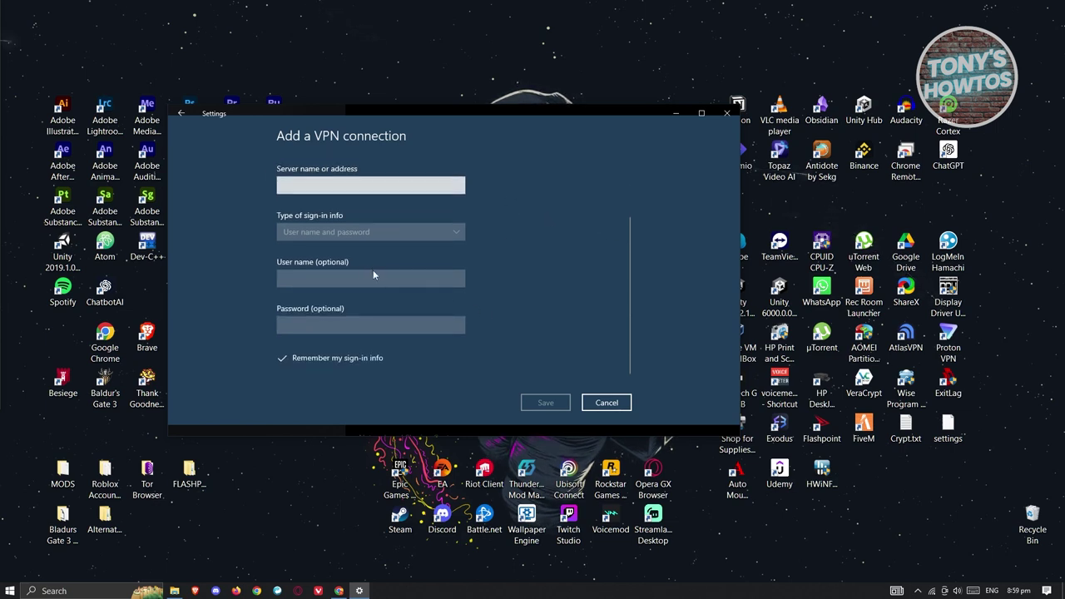
pyautogui.scroll(2, 504, 309)
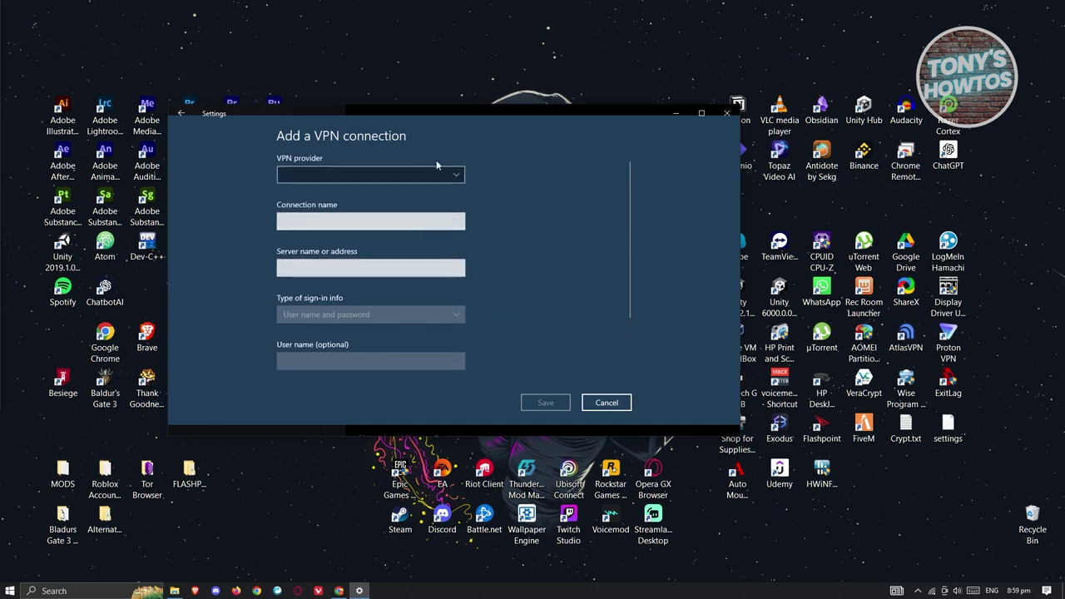
pyautogui.click(321, 174)
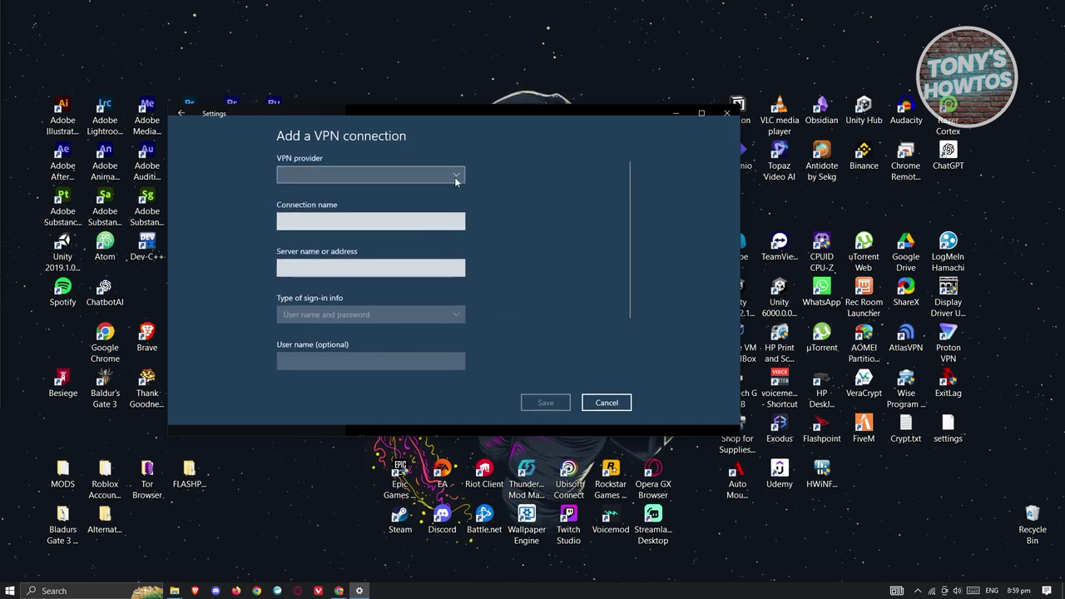
pyautogui.click(324, 176)
pyautogui.click(355, 221)
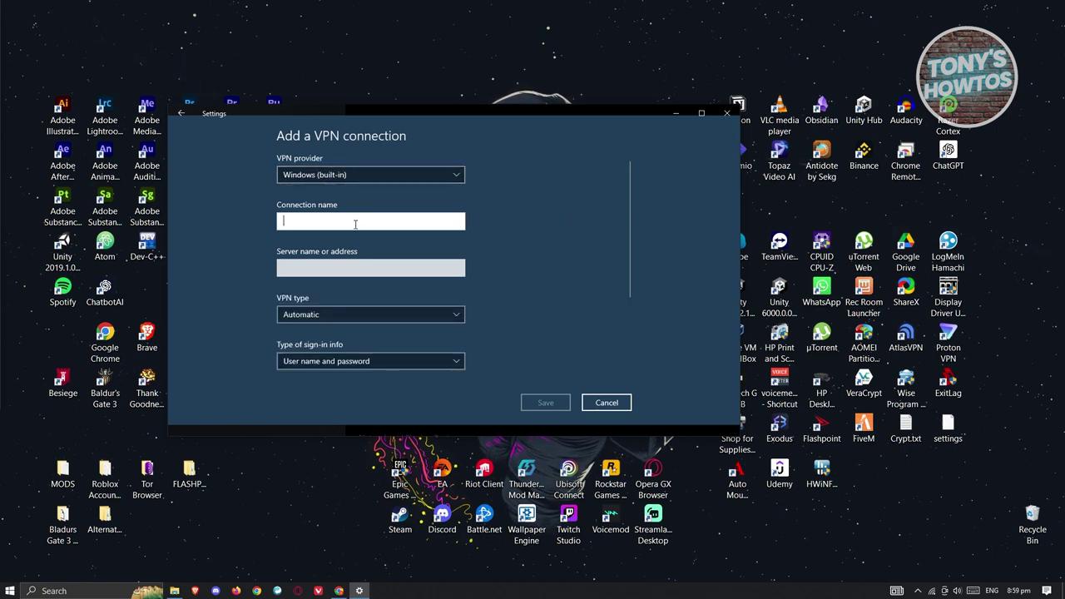
pyautogui.write('VPNBOOK')
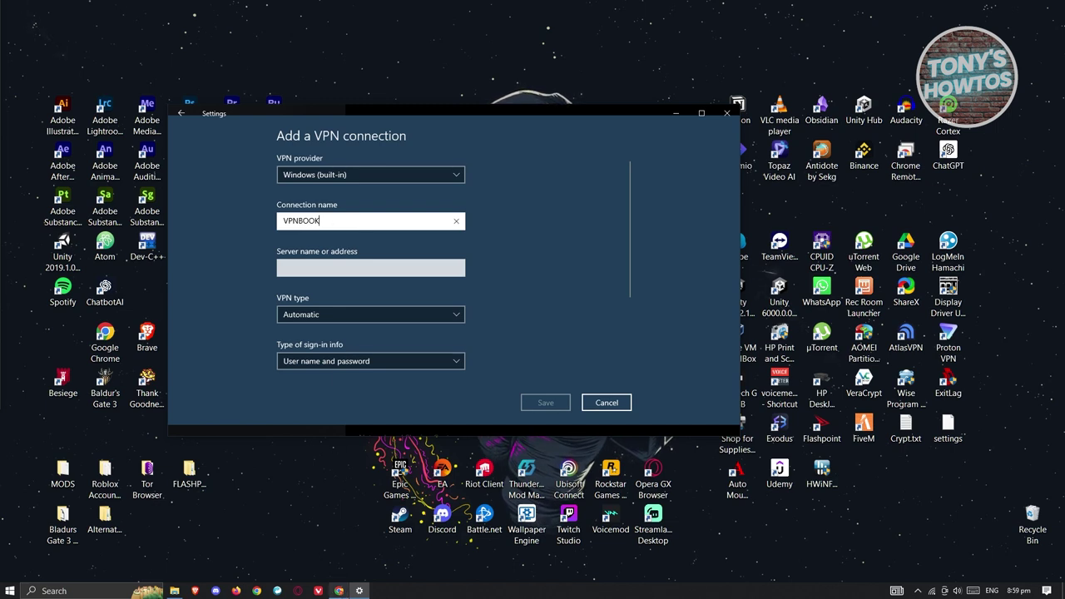
pyautogui.click(339, 590)
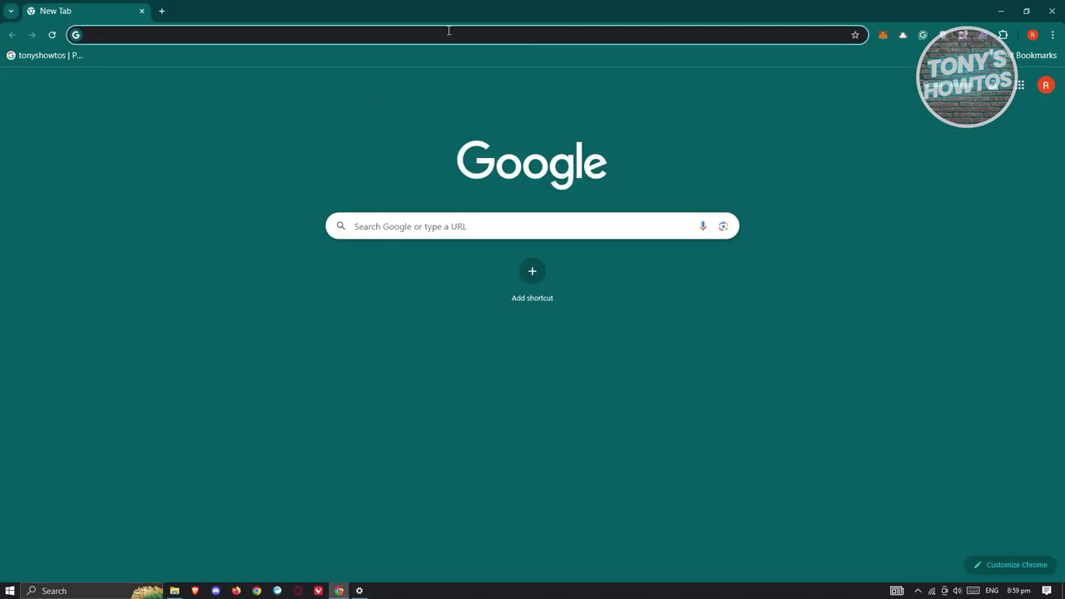
# Search Google for VPNBOOK and go to VPNBook's Free VPN page.
pyautogui.write('VPNBOOK')
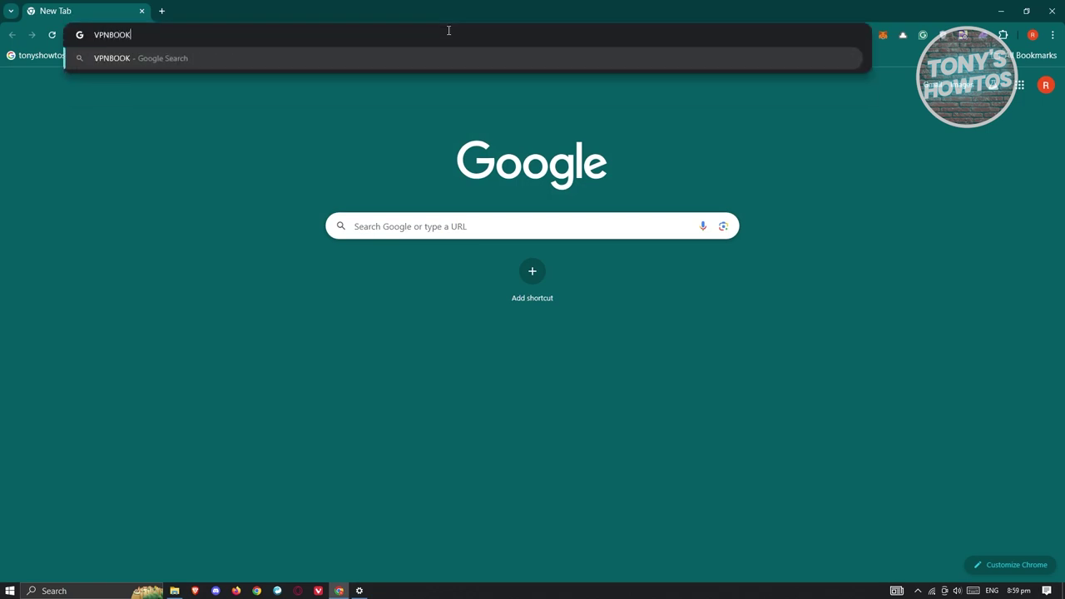
pyautogui.press('Return')
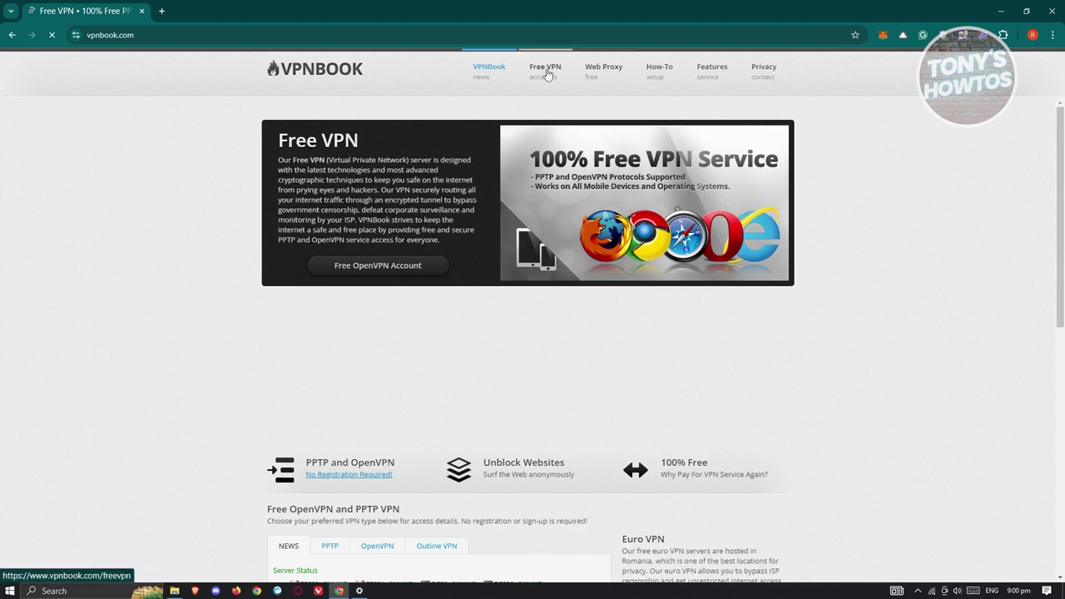
pyautogui.click(535, 81)
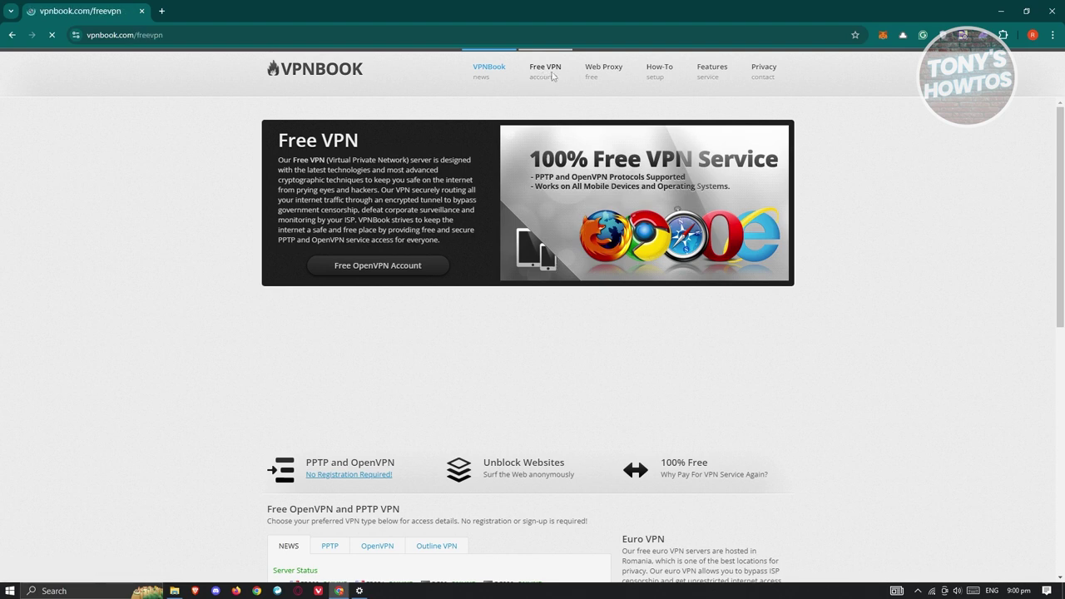
# Copy the FR231.vpnbook.com address from VPNBook's free PPTP server list.
pyautogui.scroll(-2, 376, 287)
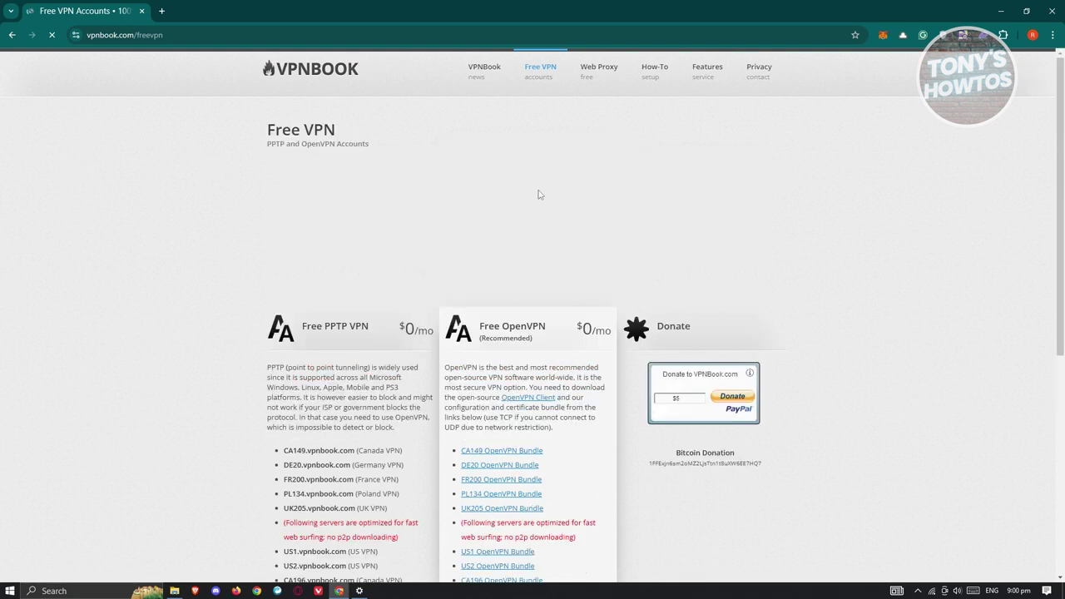
pyautogui.scroll(-2, 394, 253)
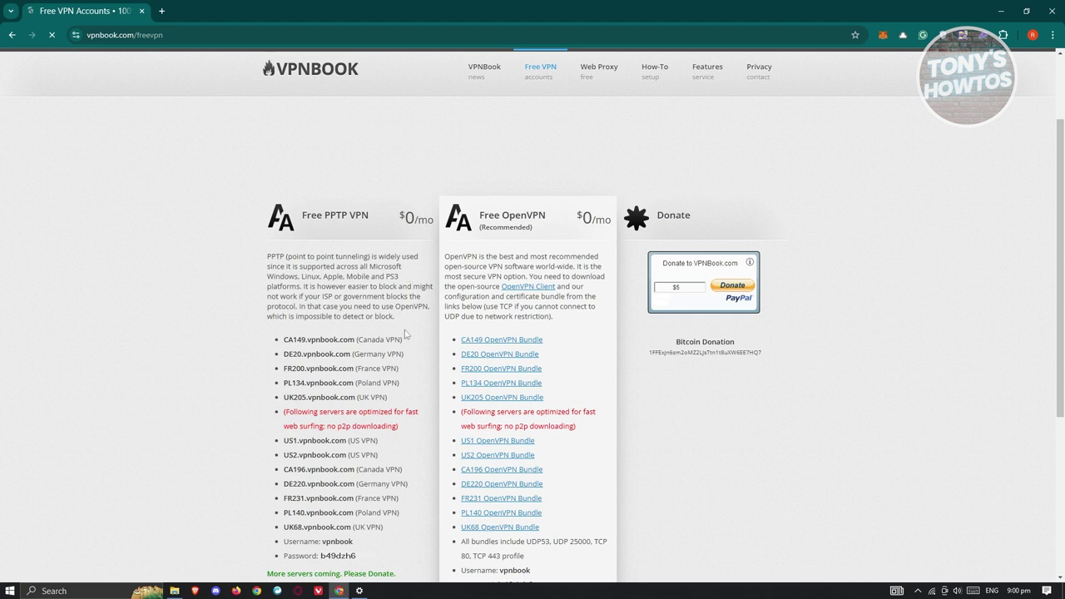
pyautogui.scroll(-1, 406, 333)
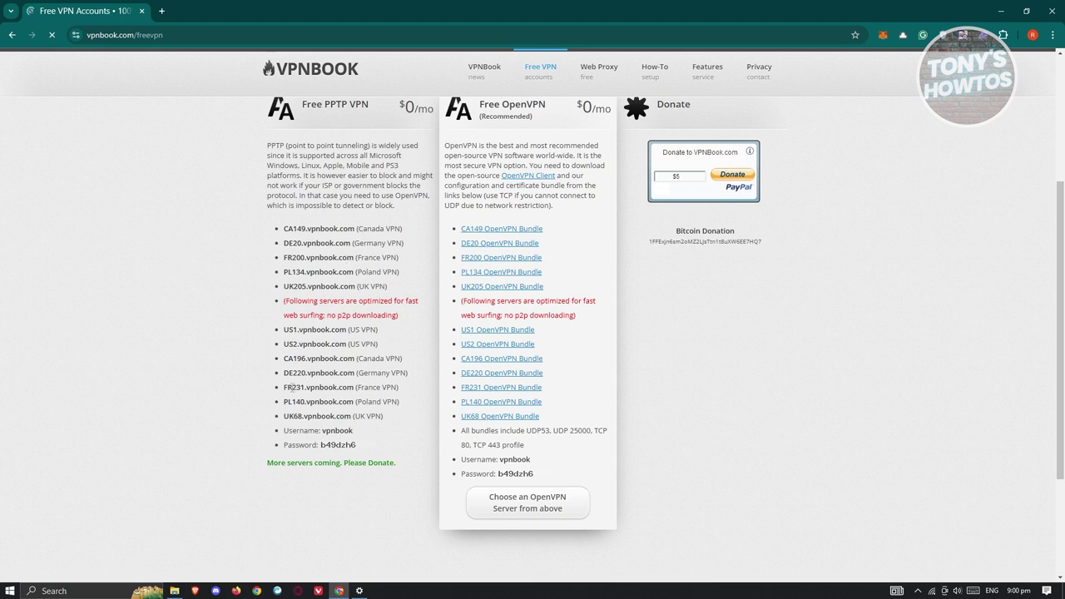
pyautogui.moveTo(285, 389); pyautogui.dragTo(356, 389)
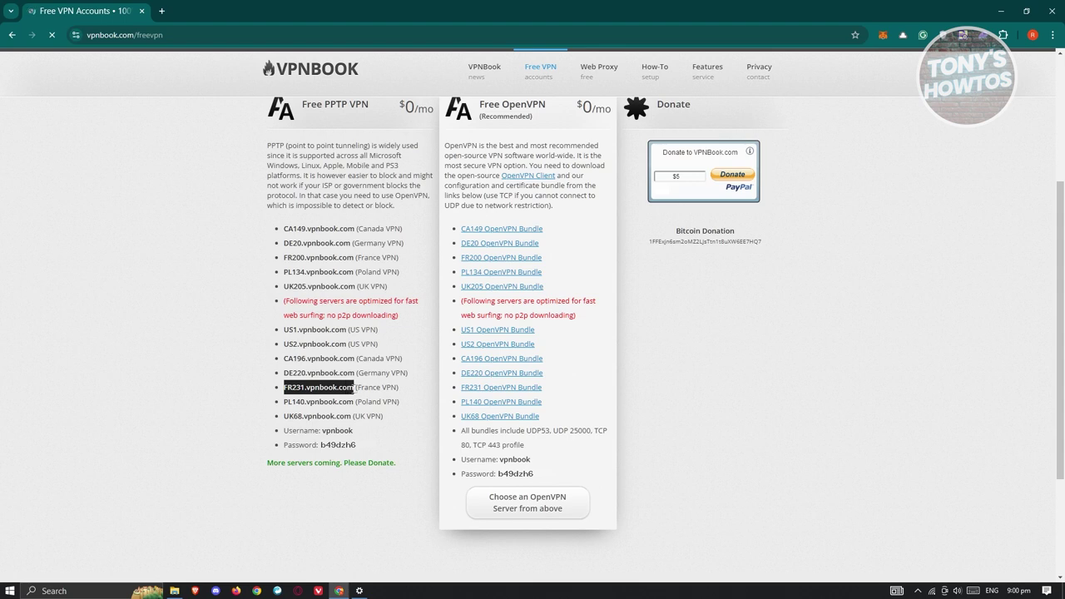
pyautogui.rightClick(334, 387)
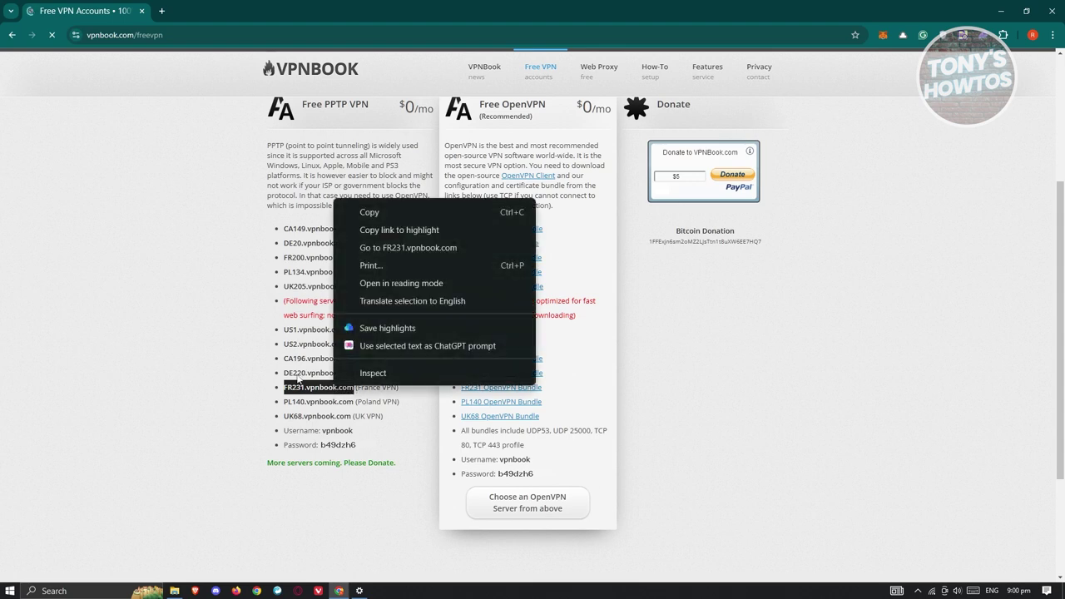
pyautogui.click(375, 213)
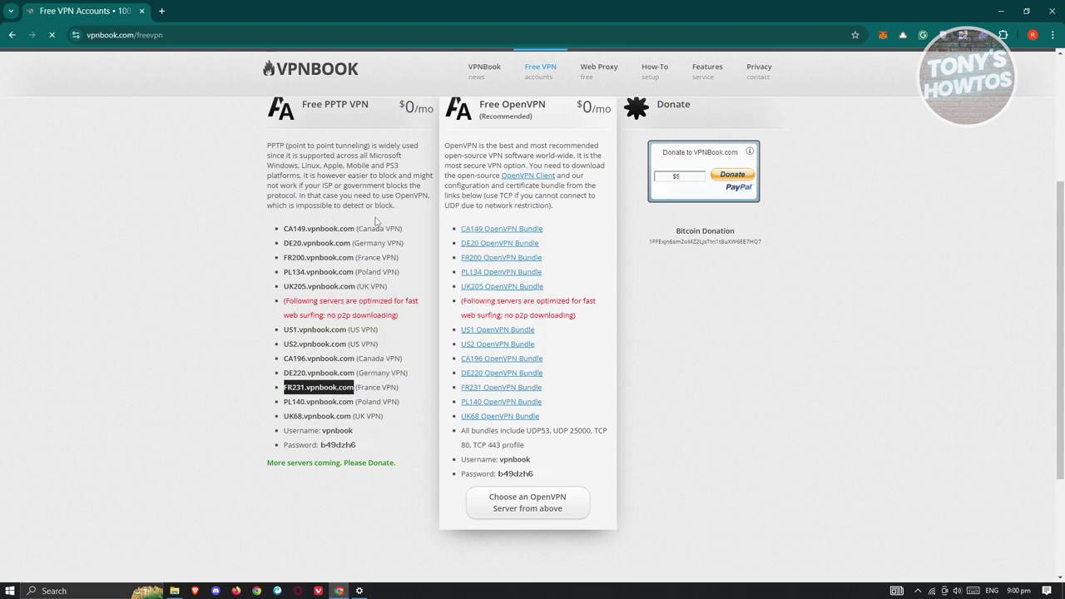
pyautogui.click(360, 592)
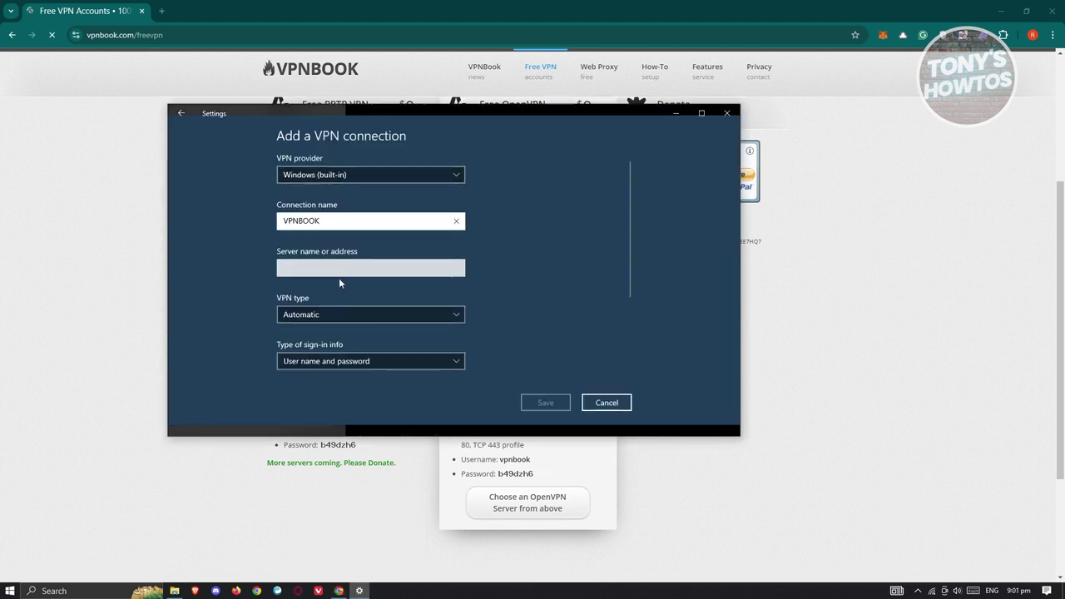
# Paste FR231.vpnbook.com into the Server name or address field.
pyautogui.click(314, 270)
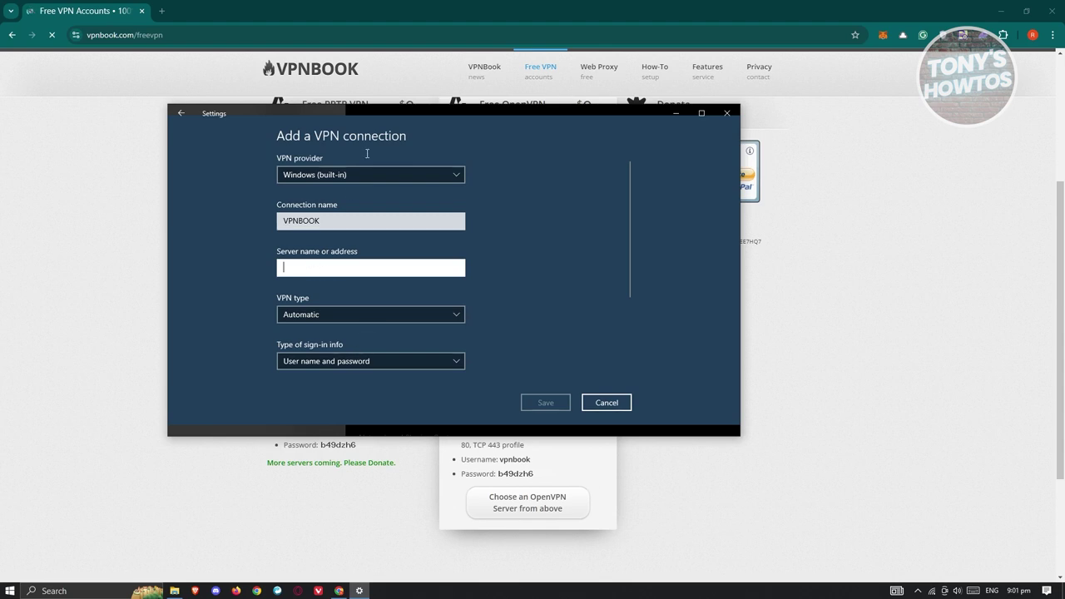
pyautogui.rightClick(328, 268)
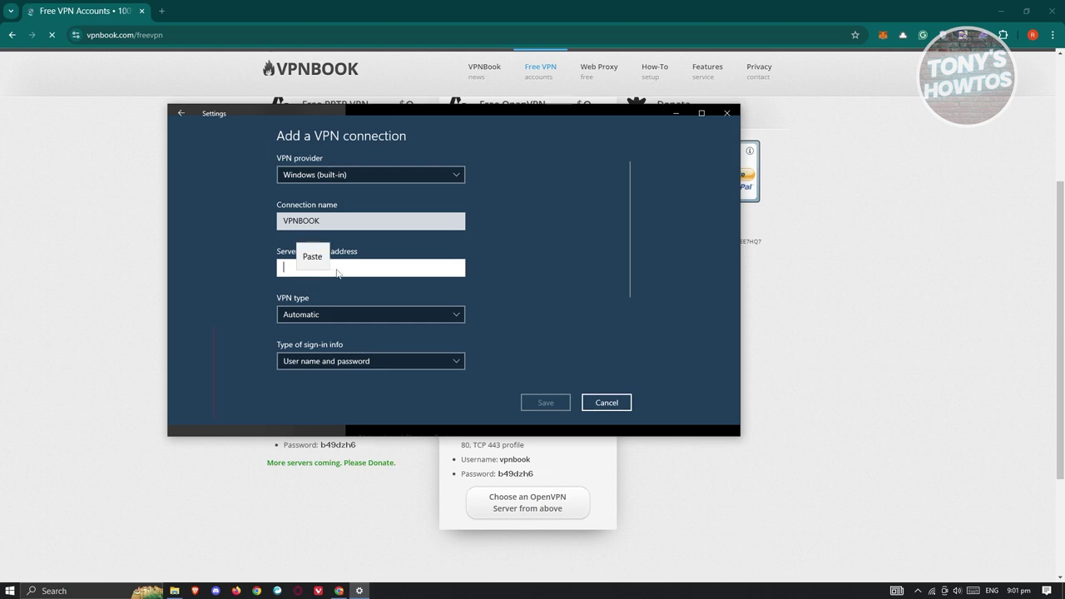
pyautogui.click(312, 233)
# Keep VPN type Automatic and sign-in info as User name and password.
pyautogui.scroll(-5, 517, 292)
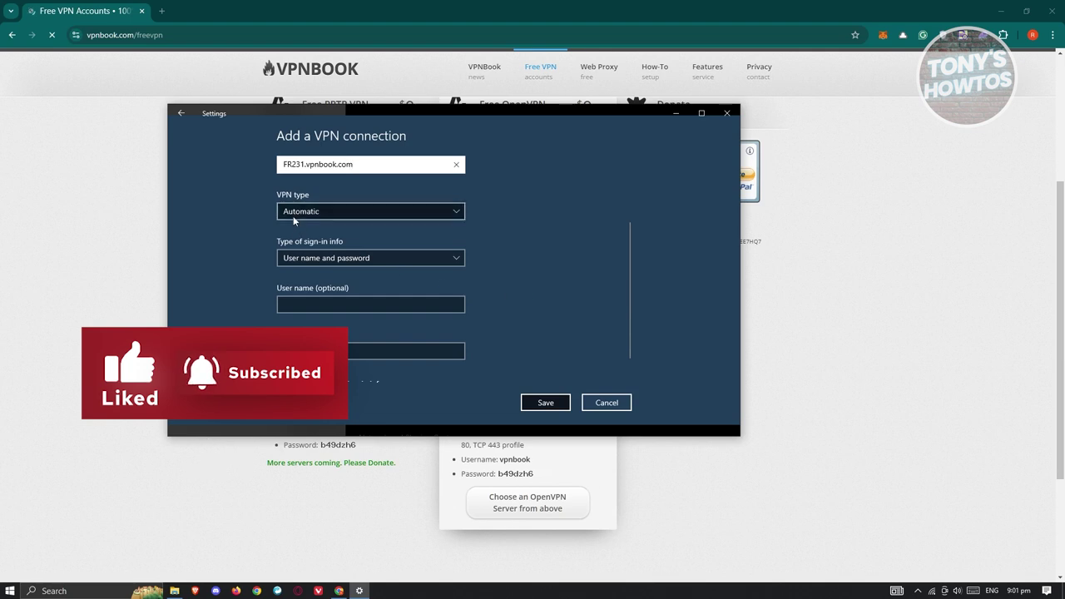
pyautogui.click(326, 212)
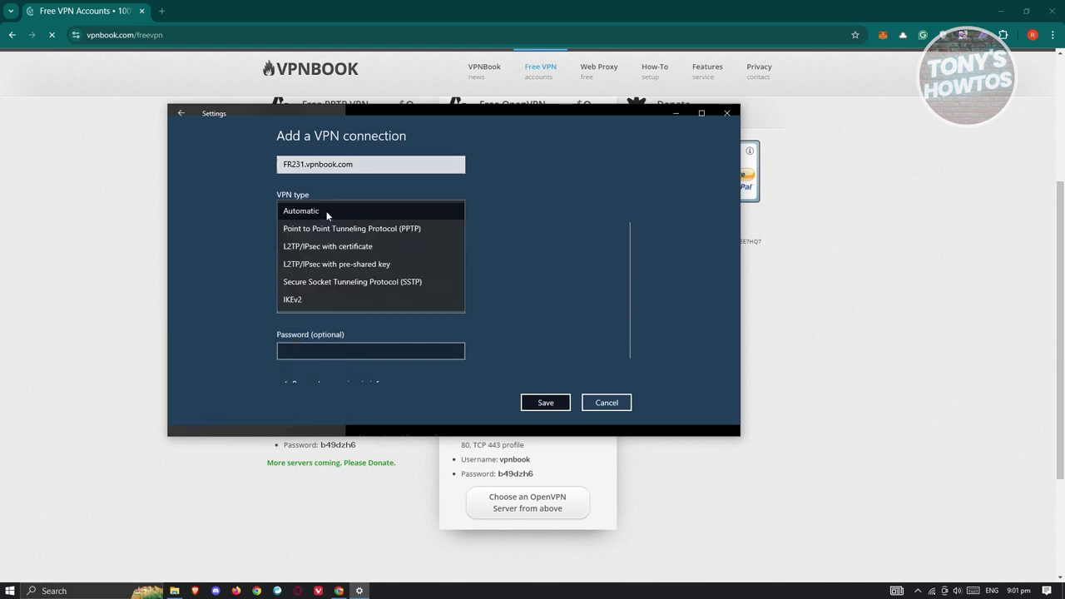
pyautogui.click(314, 210)
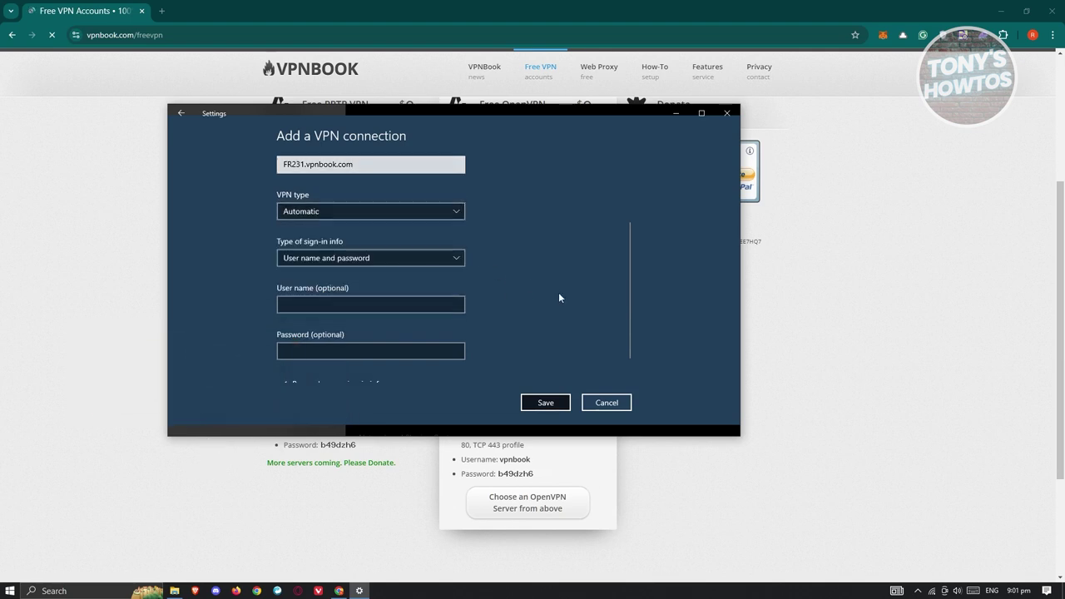
pyautogui.click(353, 260)
pyautogui.click(434, 414)
pyautogui.moveTo(514, 110); pyautogui.dragTo(509, 87)
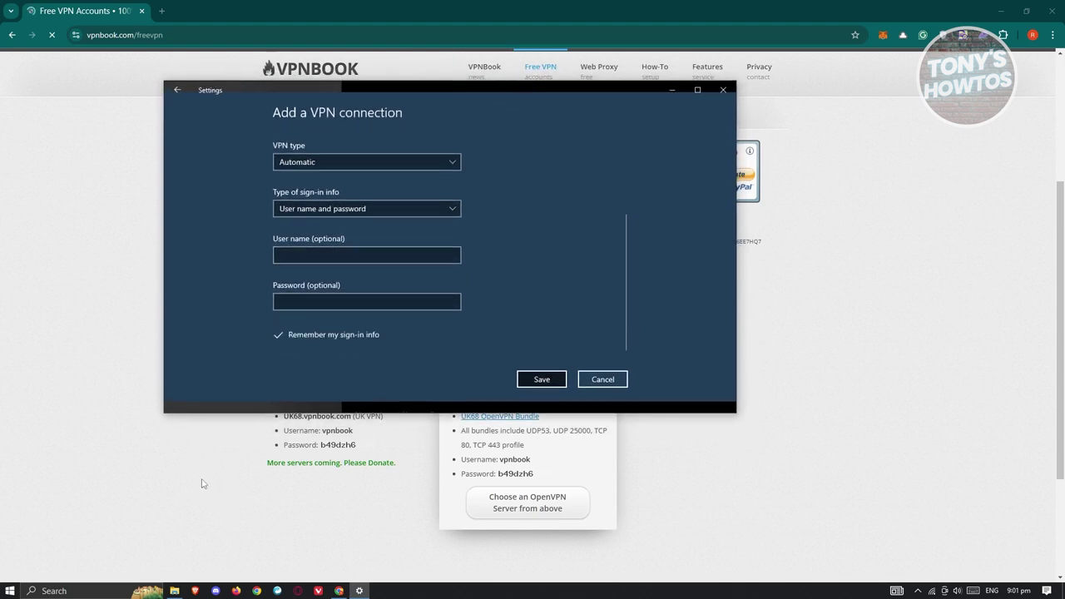
pyautogui.click(60, 294)
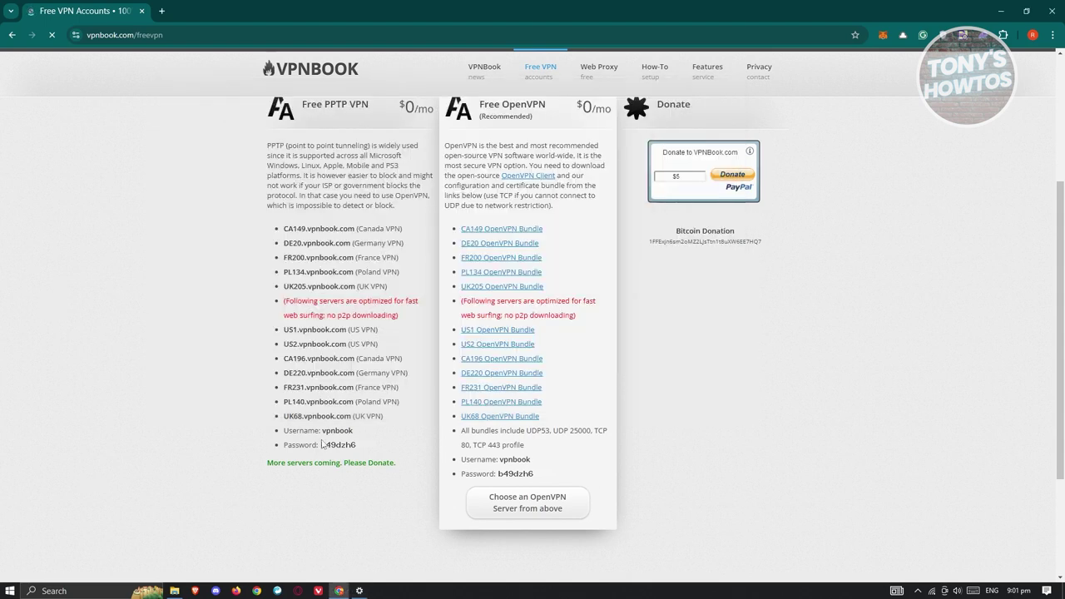
# Copy the VPNBook username from the page into the User name field.
pyautogui.moveTo(322, 430); pyautogui.dragTo(353, 430)
pyautogui.rightClick(349, 435)
pyautogui.click(507, 249)
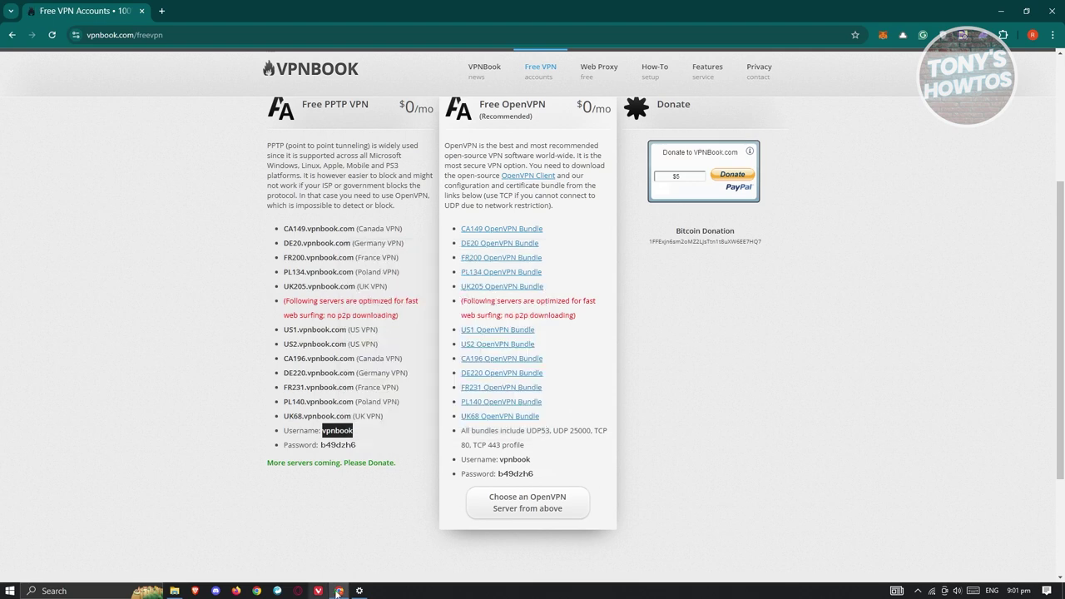
pyautogui.click(359, 591)
pyautogui.click(339, 257)
pyautogui.rightClick(336, 260)
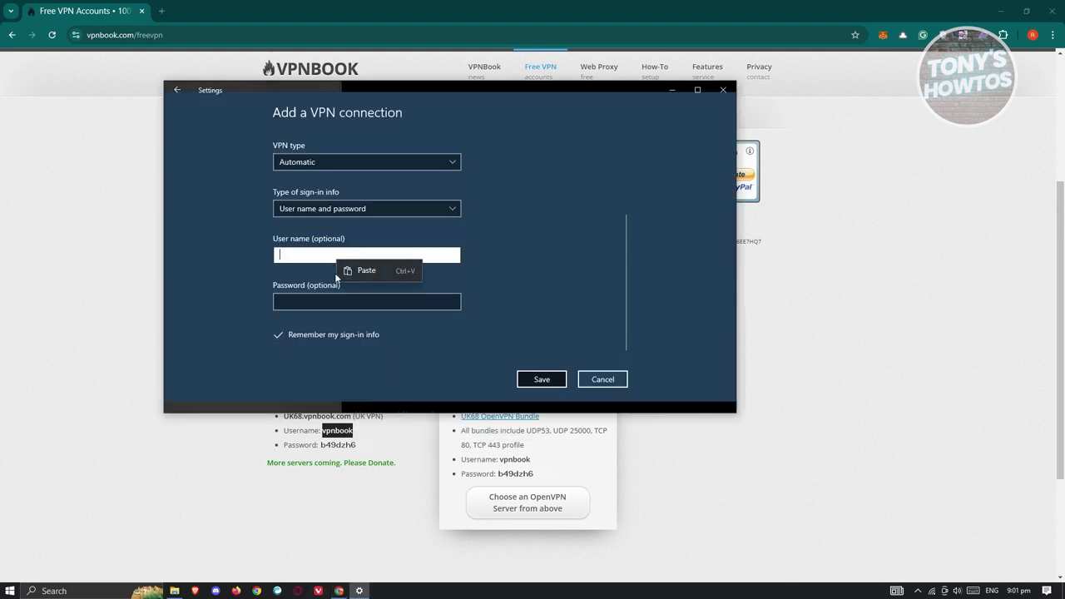
pyautogui.click(364, 270)
# Enter the shared VPNBook password, verify it, and save the VPNBOOK connection.
pyautogui.click(349, 301)
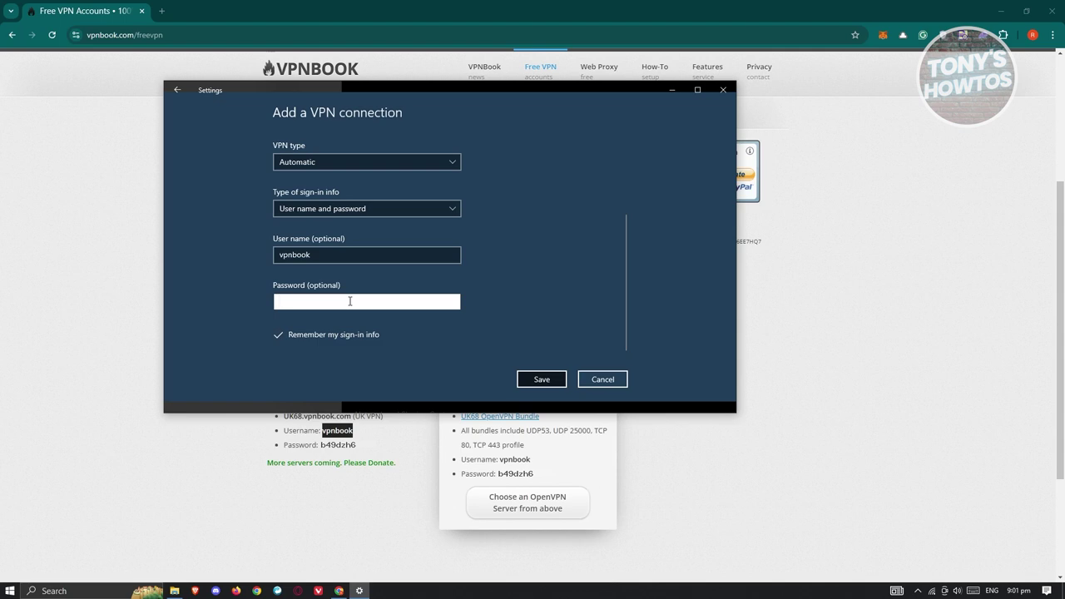
pyautogui.write('b49dzh6')
pyautogui.click(453, 301)
pyautogui.click(545, 381)
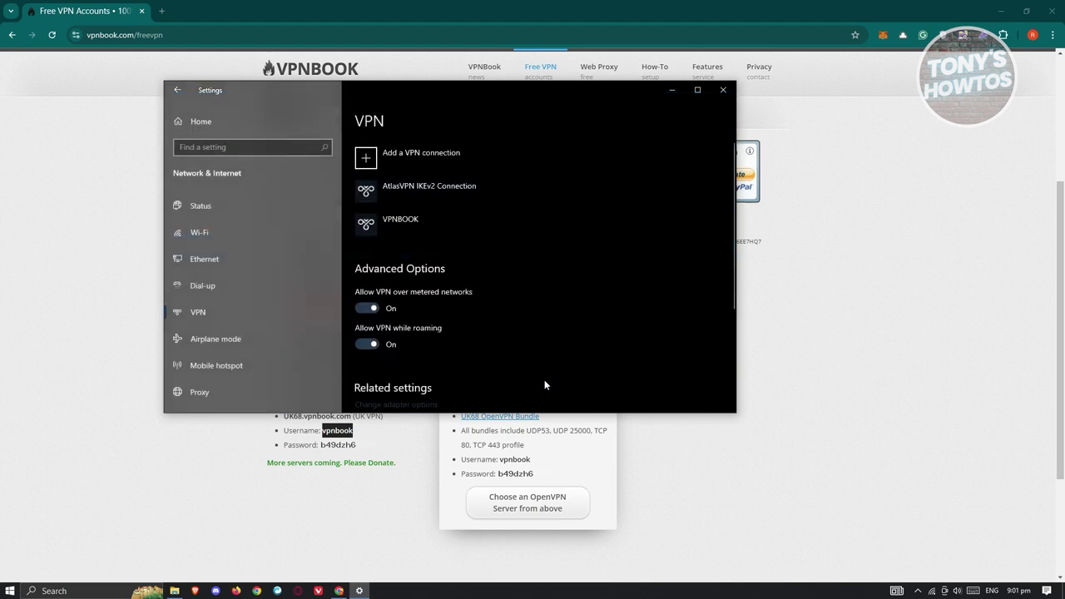
pyautogui.click(407, 220)
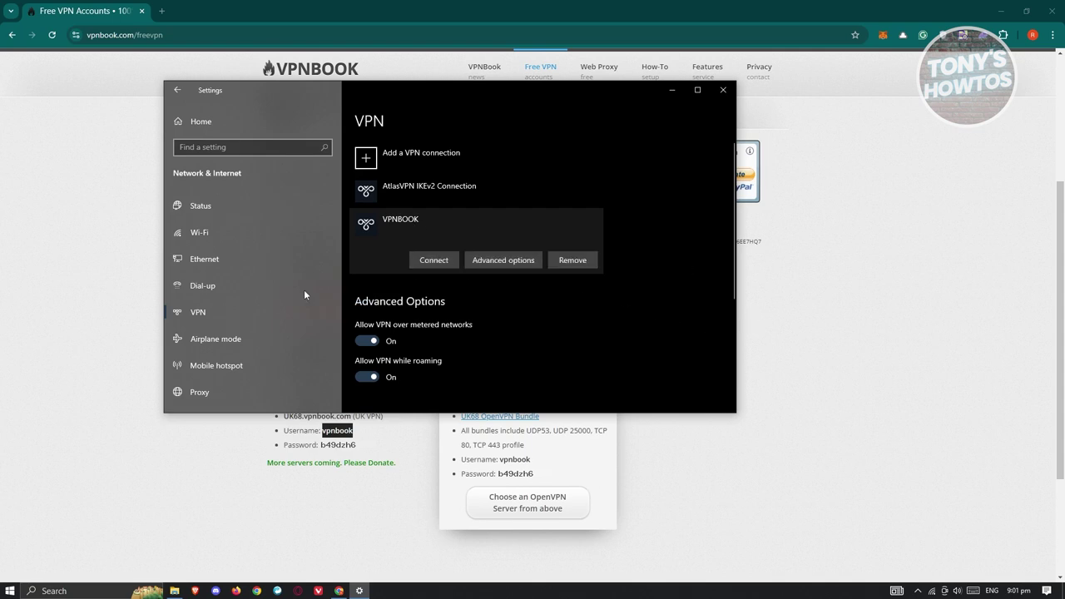
pyautogui.click(337, 429)
# Search 'apple' on google.com in a new tab, then connect VPNBOOK in Settings.
pyautogui.click(162, 11)
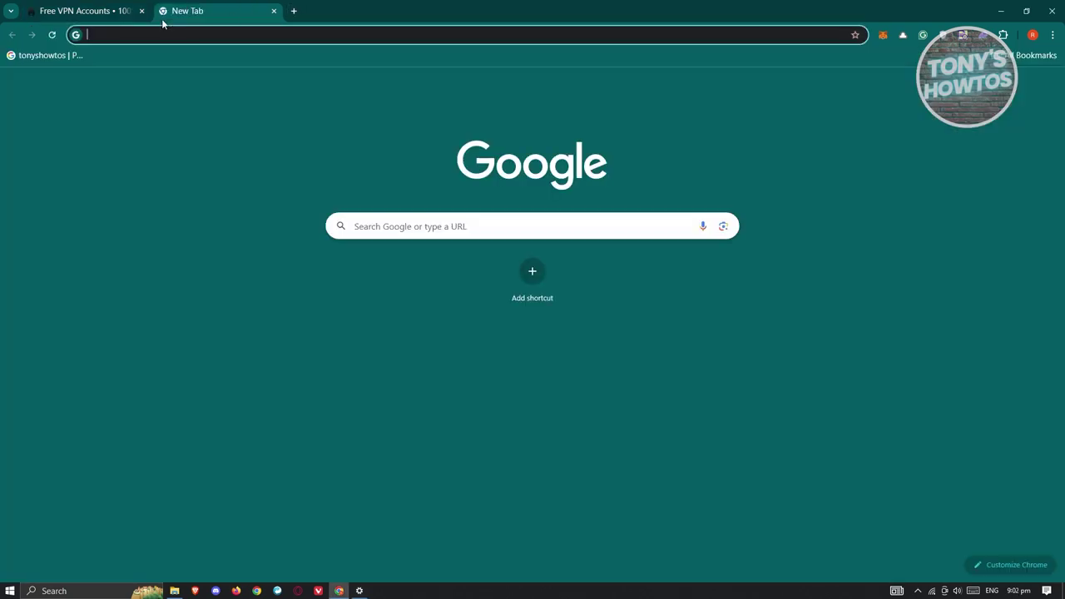
pyautogui.write('google.com')
pyautogui.press('Return')
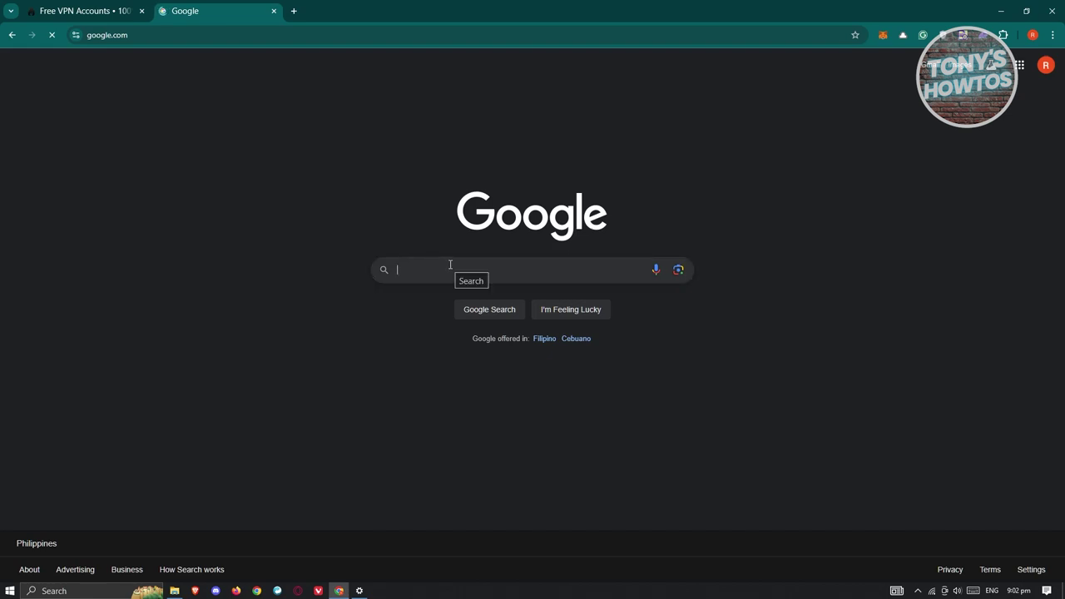
pyautogui.write('apple')
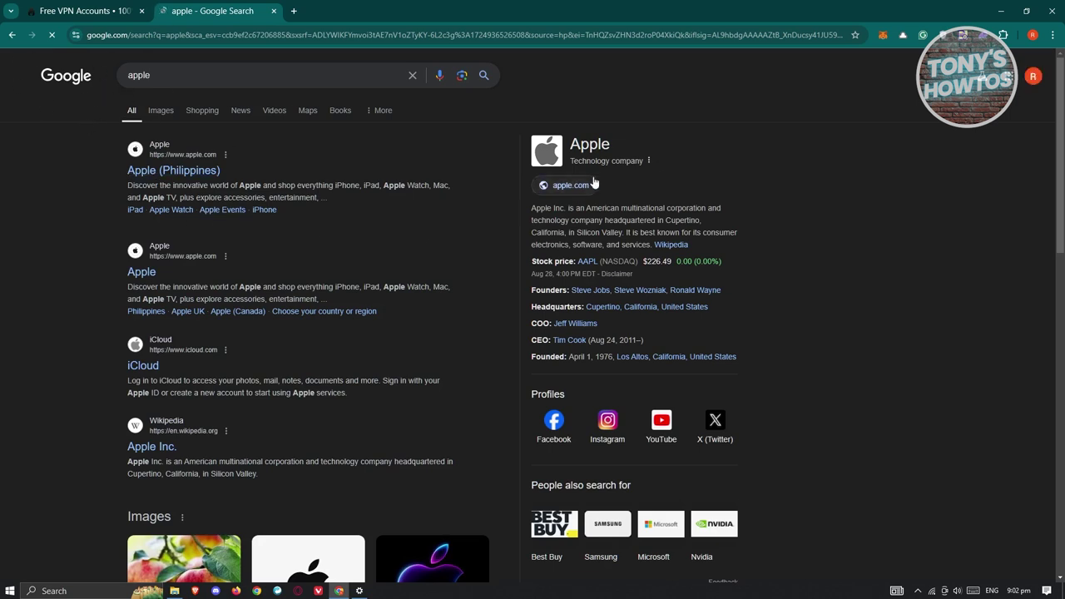
pyautogui.click(359, 590)
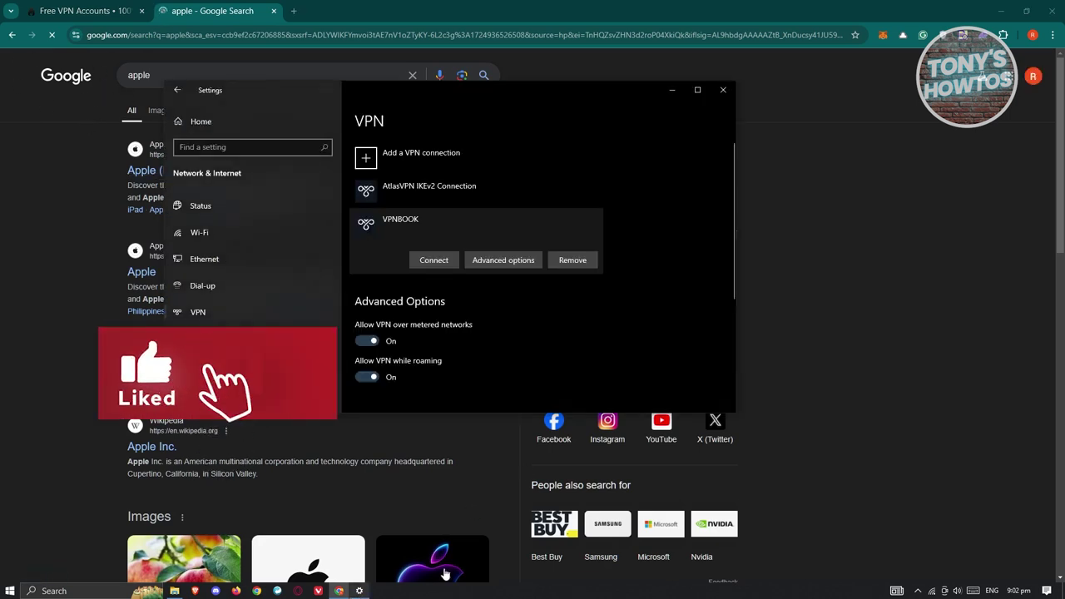
pyautogui.click(430, 261)
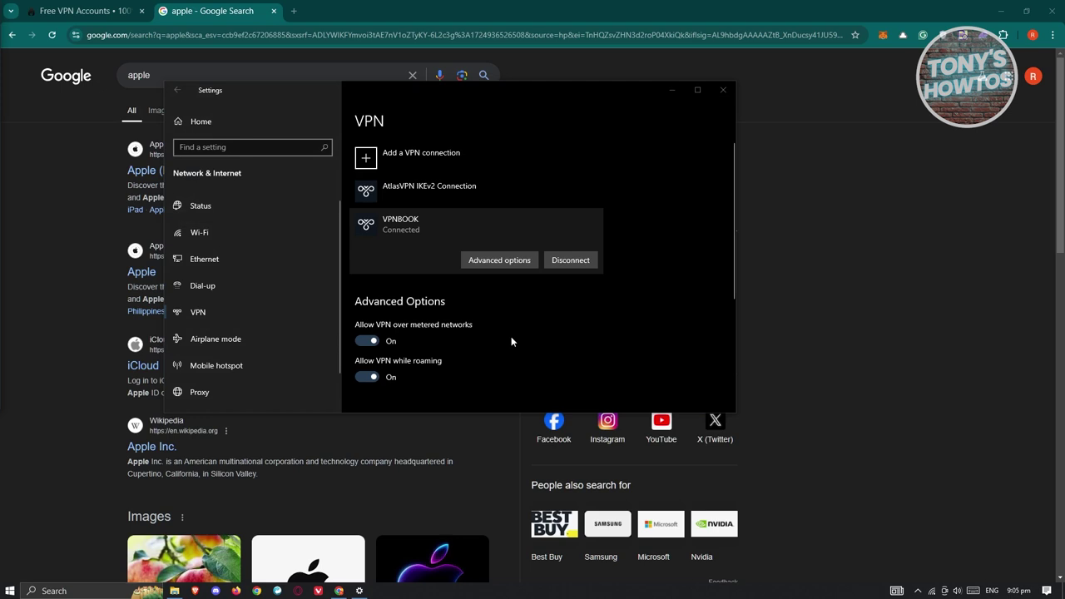
# Return to Chrome to confirm Google now shows France as the location.
pyautogui.click(202, 5)
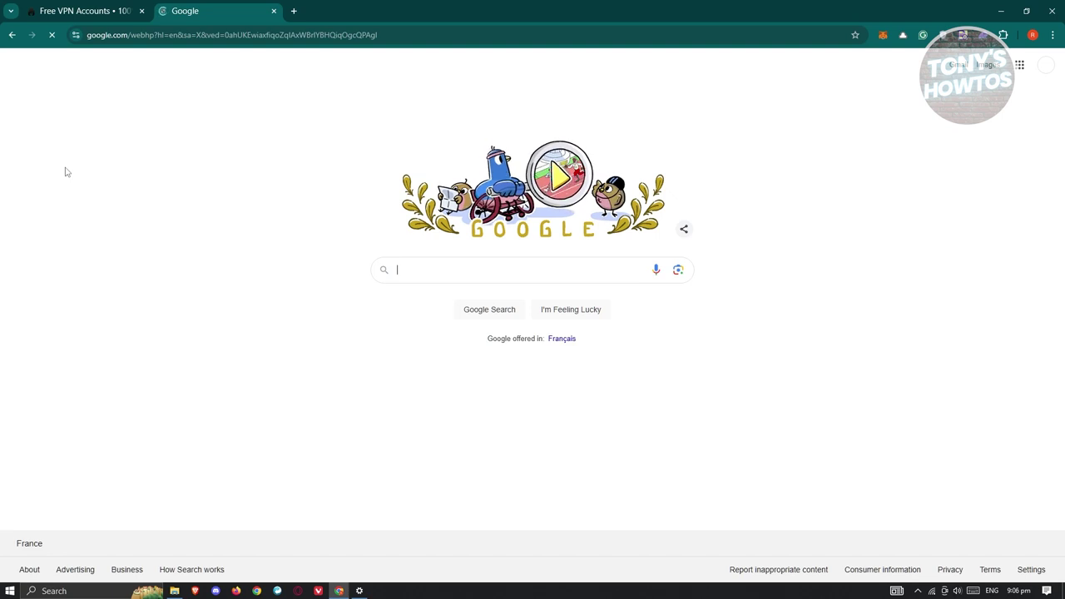
# Google 'what is my ip address' while on the VPN, then bring back the VPN settings page.
pyautogui.click(441, 269)
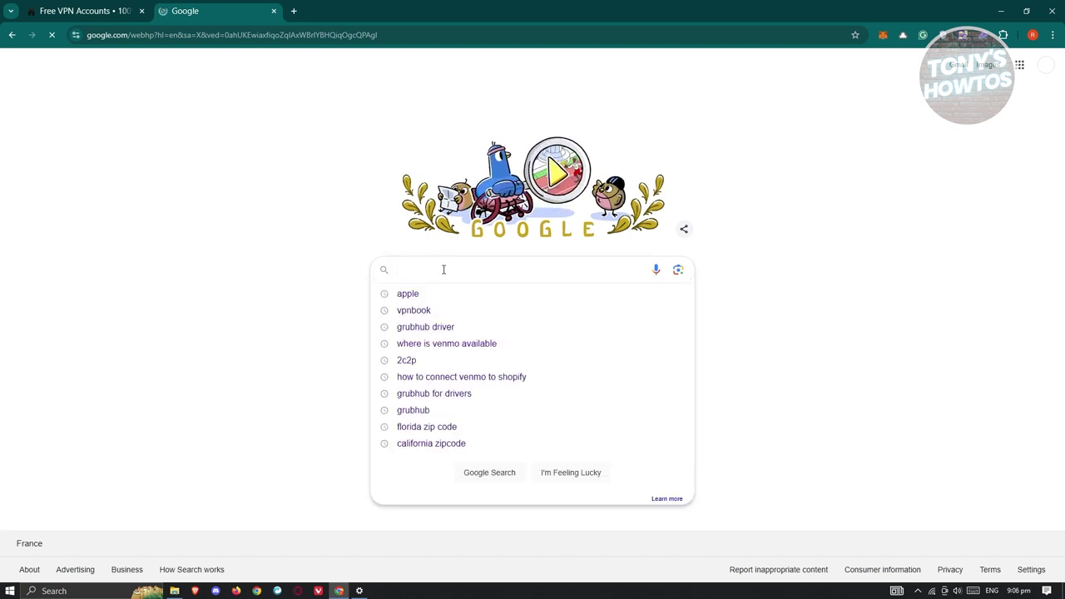
pyautogui.write('what is my ip addre')
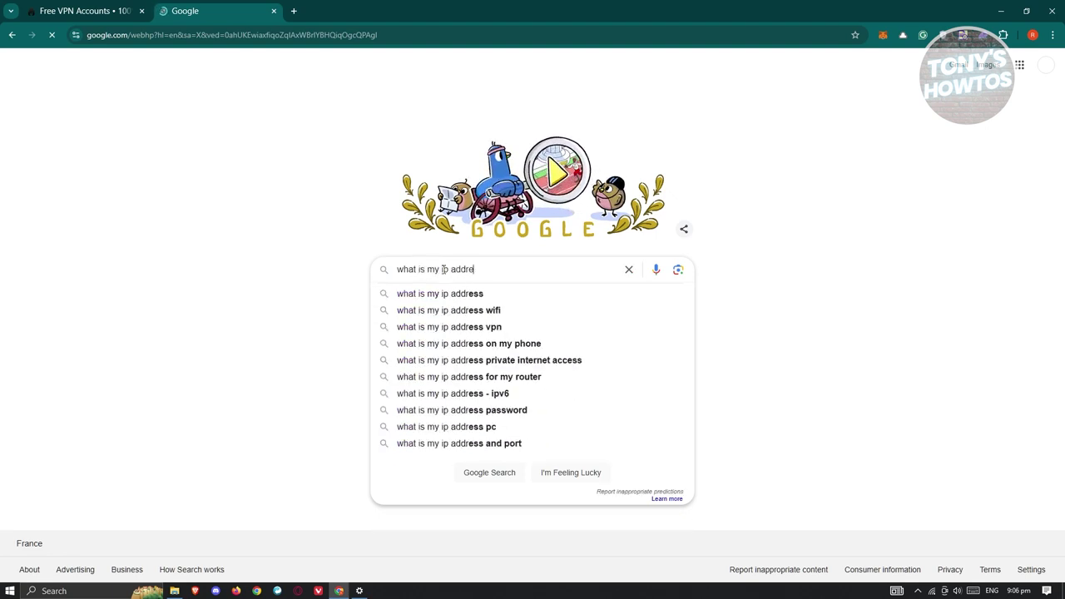
pyautogui.write('ss')
pyautogui.press('Return')
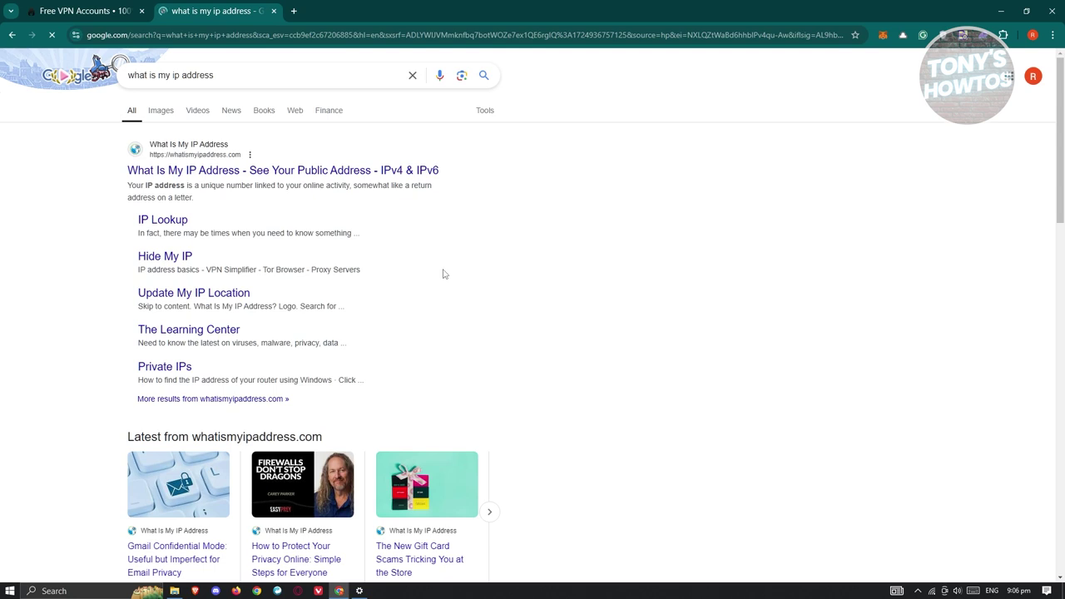
pyautogui.click(360, 590)
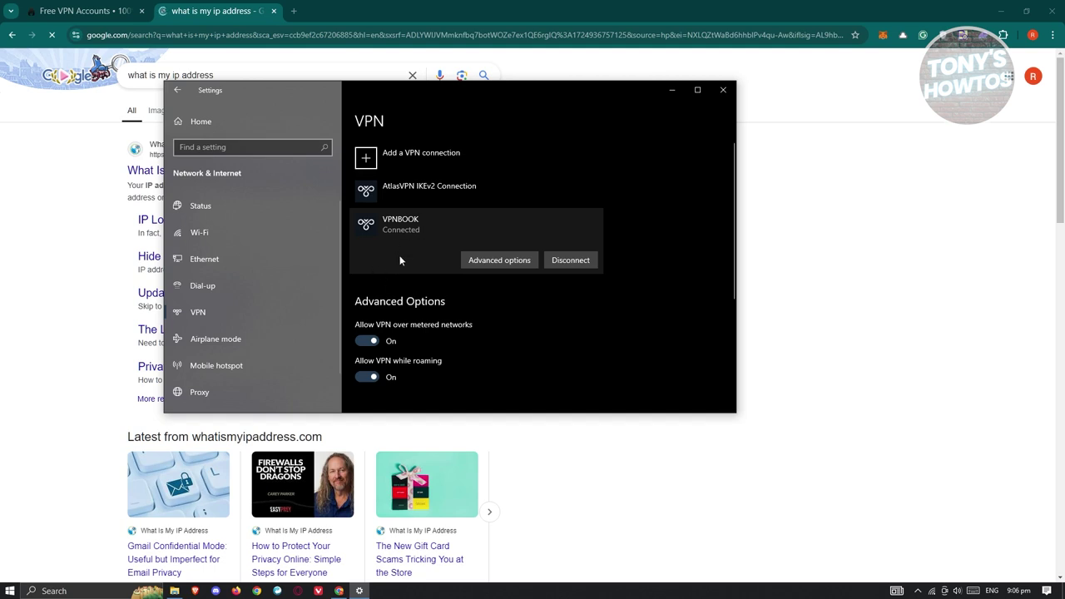
# Disconnect the VPNBOOK VPN connection.
pyautogui.click(570, 261)
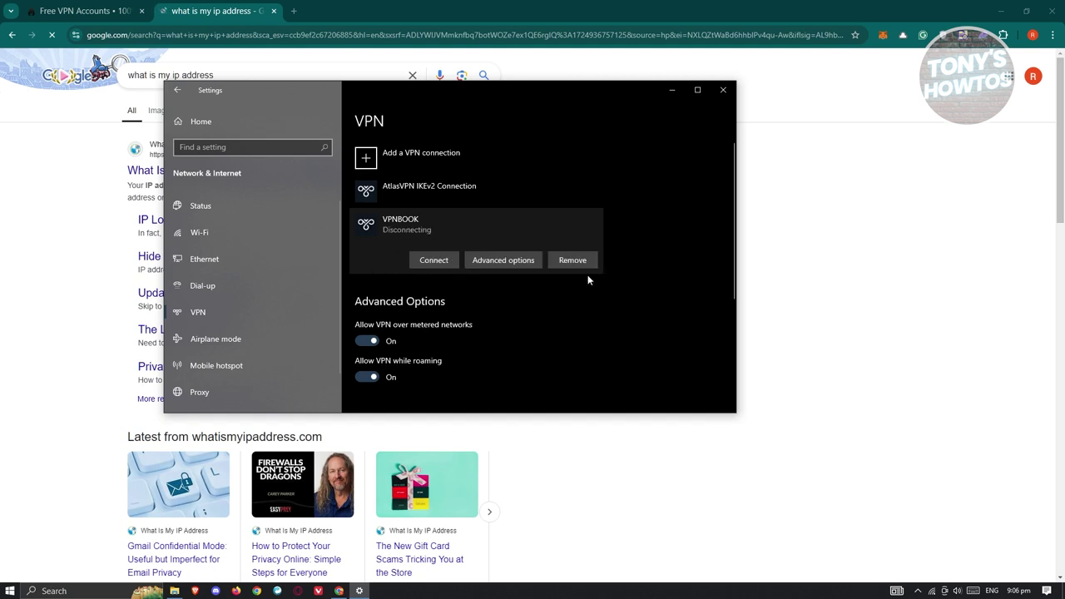